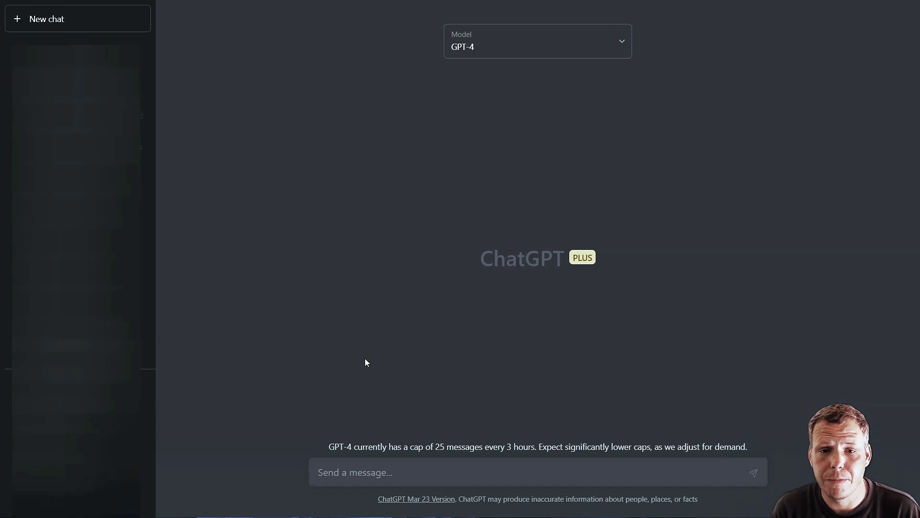
Step: Place the cursor in the empty message box of the new GPT-4 chat
{"action": "left_click", "coordinate": [392, 473]}
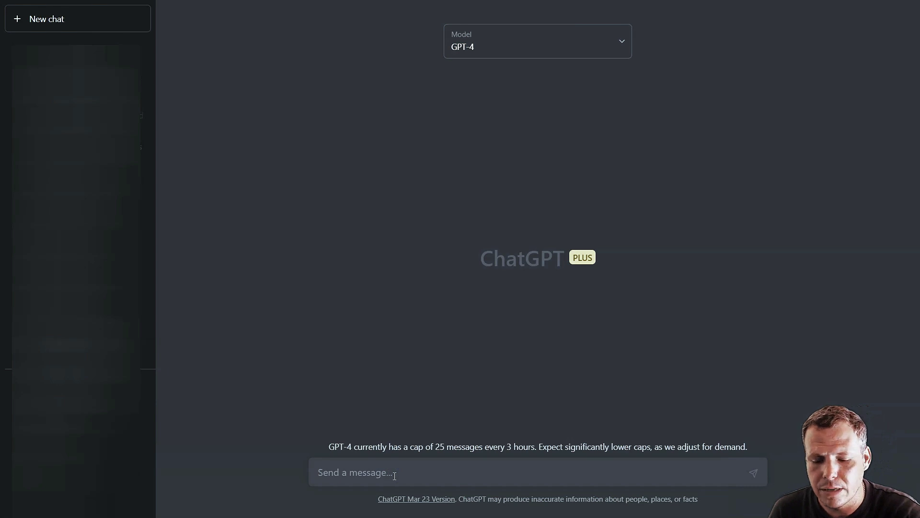
{"action": "mouse_move", "coordinate": [494, 515]}
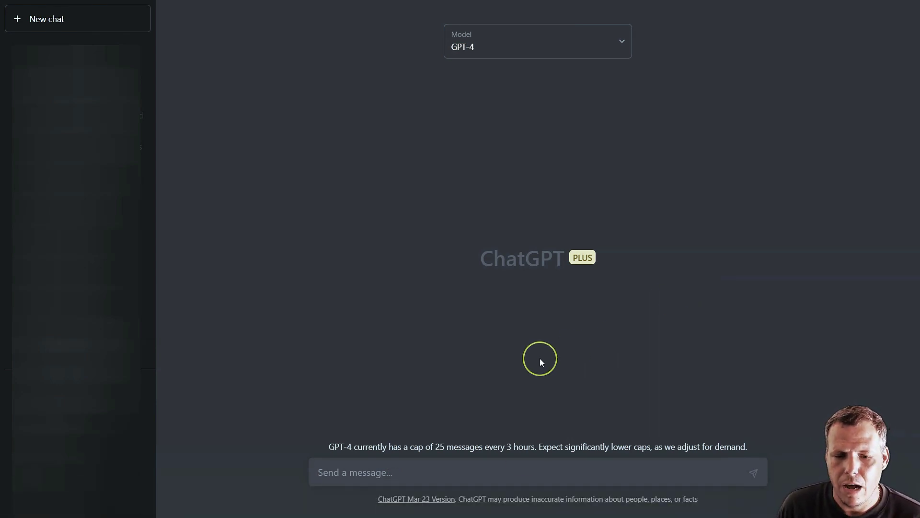
Step: Paste the prompt-generator meta-prompt into the message box and scroll back to its top
{"action": "left_click", "coordinate": [404, 470]}
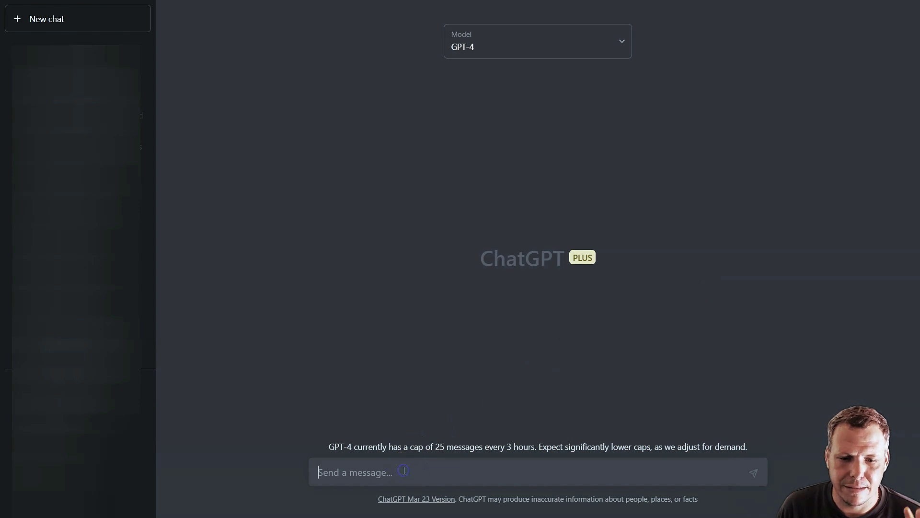
{"action": "type", "text": "Act as a prompt generator for ChatGPT. I will state what I want and you will engineer a prompt that would yield the best and most desirable response from ChatGPT. Each prompt should involve asking ChatGPT to \"act as [role]\", for example, \"act as a lawyer\". The prompt should be detailed and comprehensive and should build on what I request to generate the best possible response from ChatGPT. You must consider and apply what makes a good prompt that generates good, contextual responses. Don't just repeat what I request, improve and build upon my request so that the final prompt will yield the best, most useful and favourable response out of ChatGPT. Place any variables in square brackets Here is the prompt I want: [Desired prompt]"}
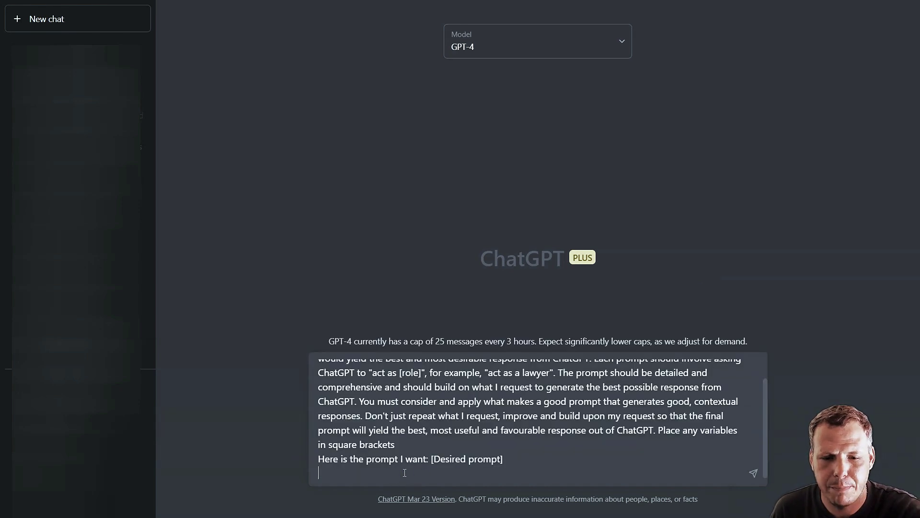
{"action": "left_click", "coordinate": [421, 456]}
{"action": "scroll", "coordinate": [432, 448], "scroll_direction": "up", "scroll_amount": 1}
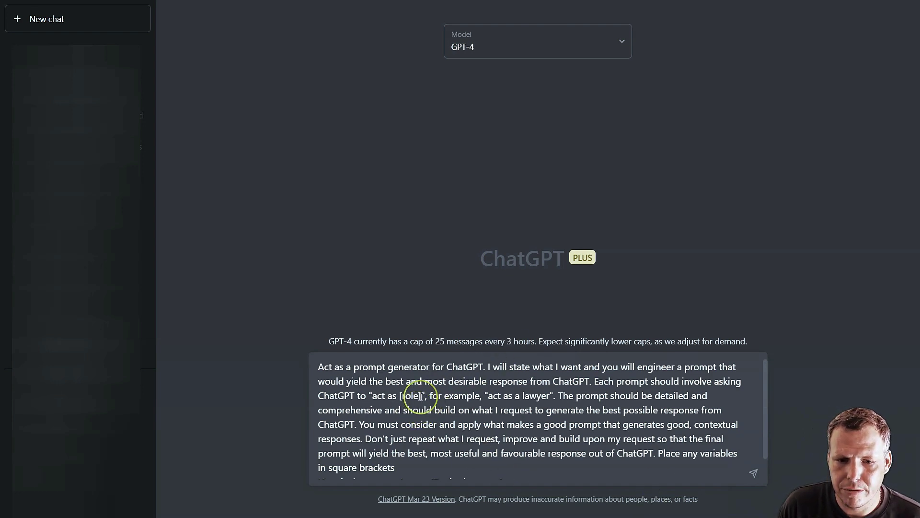
Step: Replace [role] with 'a lawyer with 10 years of experience' in lowercase
{"action": "double_click", "coordinate": [407, 396]}
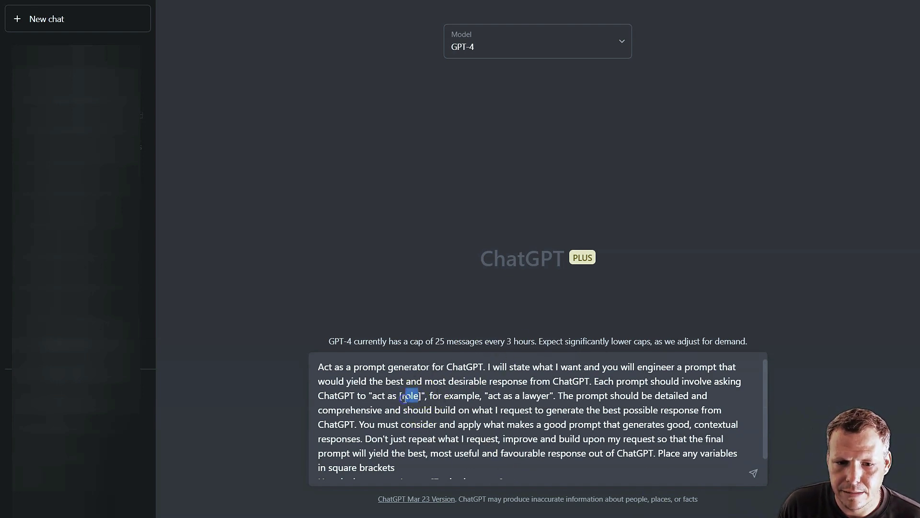
{"action": "key", "text": "BackSpace"}
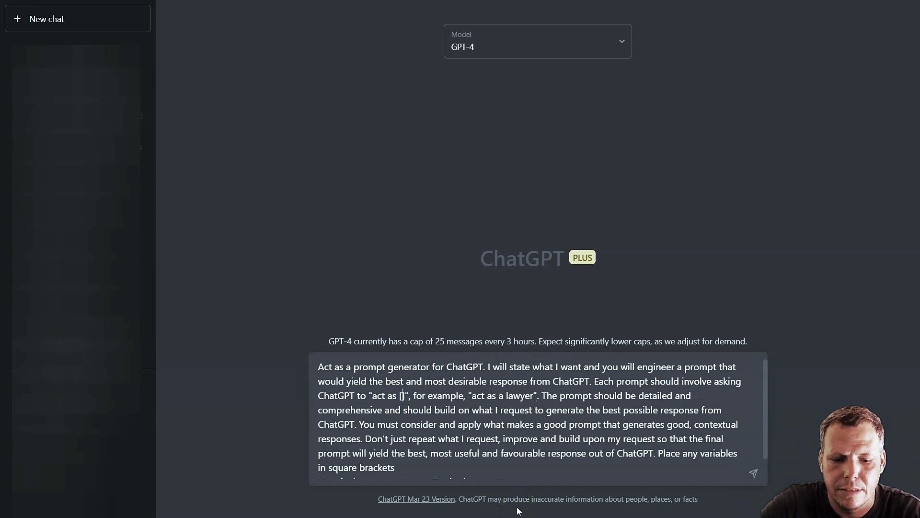
{"action": "type", "text": "A LAWYER"}
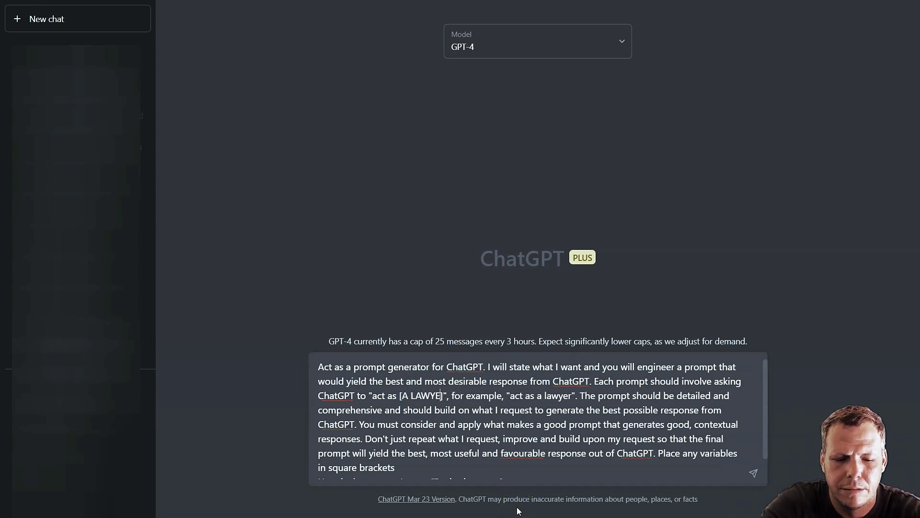
{"action": "key", "text": "BackSpace"}
{"action": "key", "text": "BackSpace"}
{"action": "key", "text": "BackSpace"}
{"action": "key", "text": "BackSpace"}
{"action": "key", "text": "BackSpace"}
{"action": "key", "text": "BackSpace"}
{"action": "key", "text": "BackSpace"}
{"action": "key", "text": "BackSpace"}
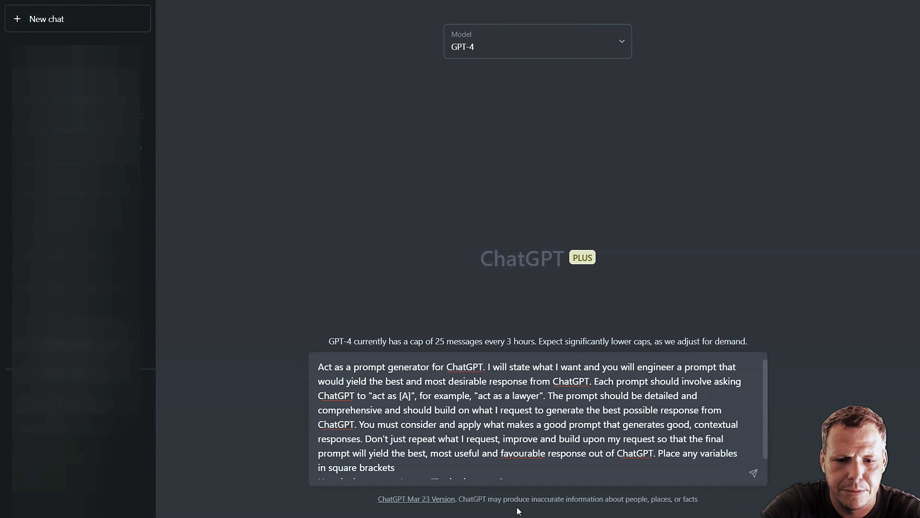
{"action": "key", "text": "Caps_Lock"}
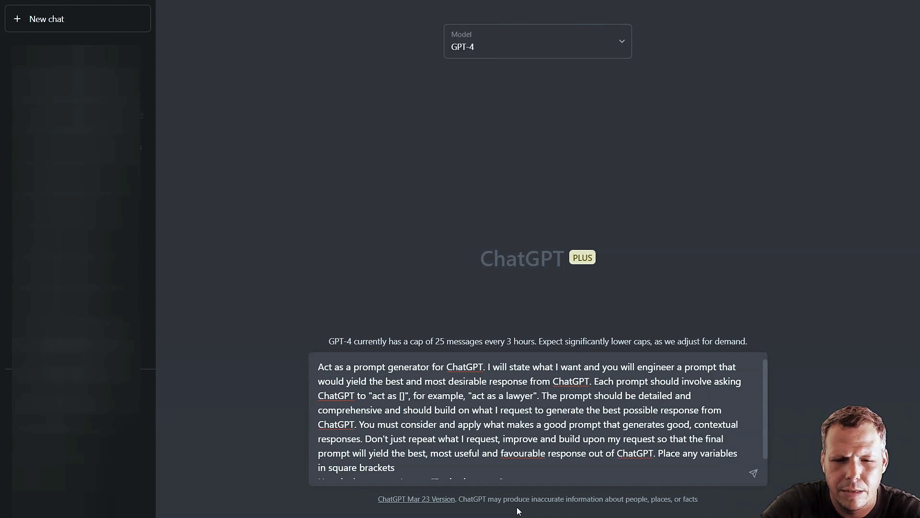
{"action": "type", "text": "a "}
{"action": "type", "text": "lawyer w"}
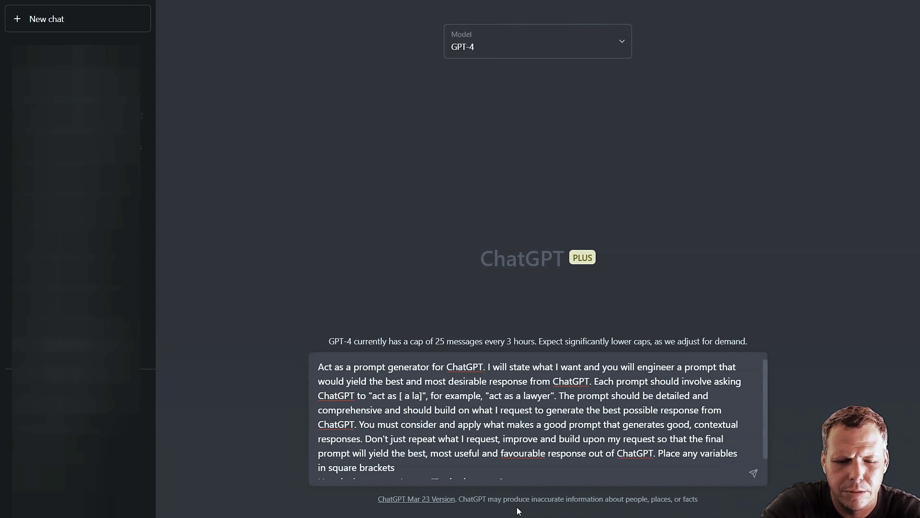
{"action": "type", "text": "ith "}
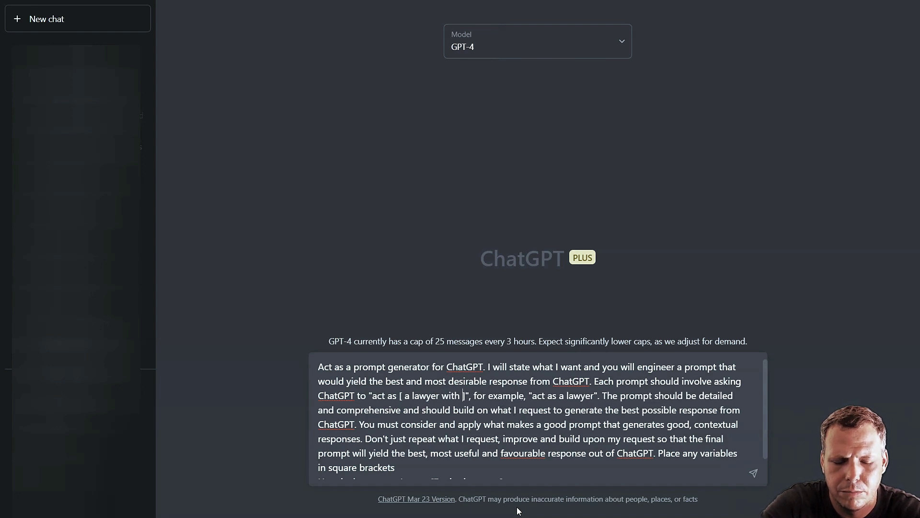
{"action": "type", "text": "10 years "}
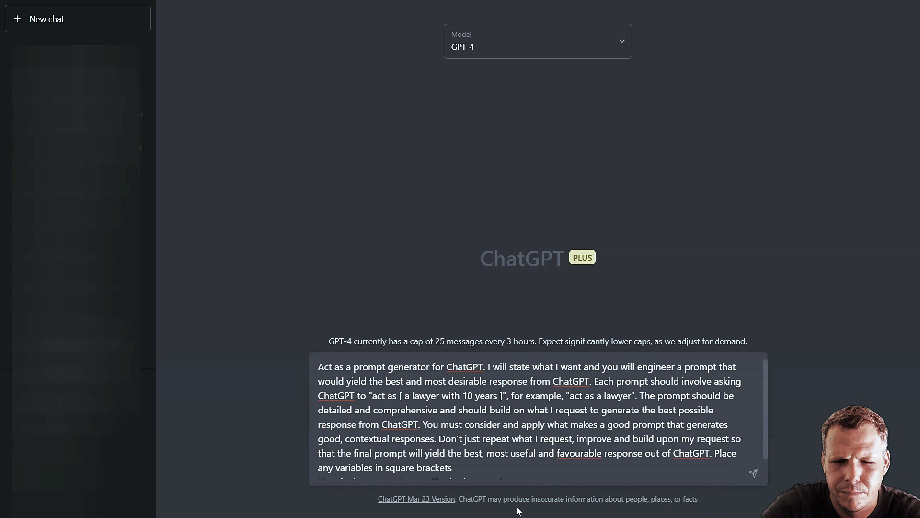
{"action": "type", "text": "os"}
{"action": "key", "text": "BackSpace"}
{"action": "type", "text": "f ex"}
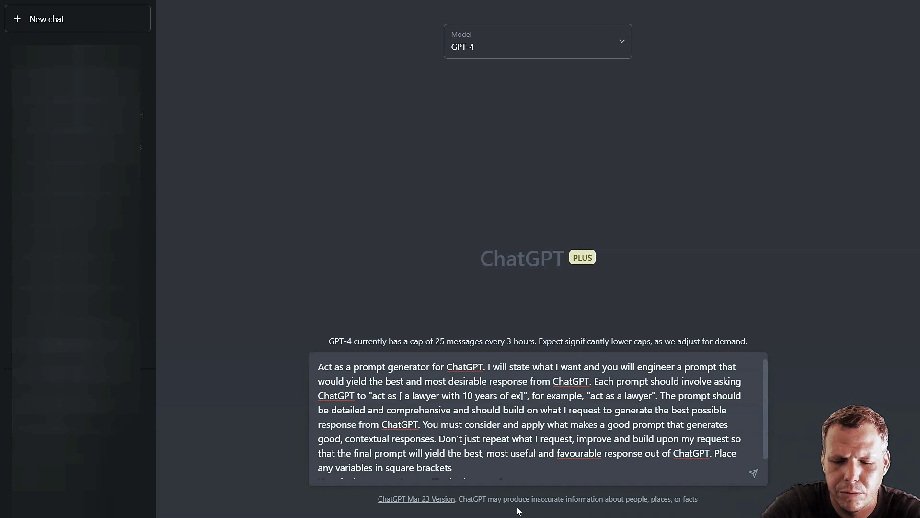
{"action": "type", "text": "perie"}
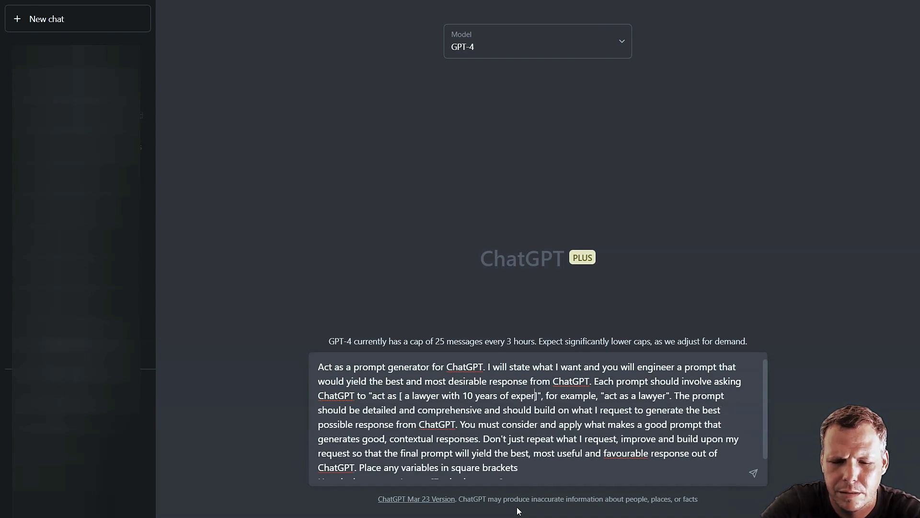
{"action": "type", "text": "nce"}
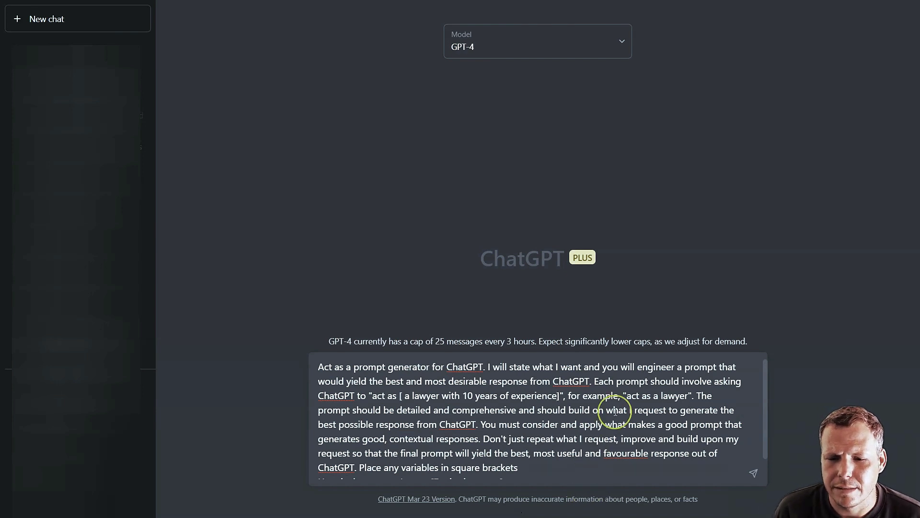
Step: Change 'lawyer' to 'mechanic' so the role reads 'a mechanic with 10 years of experience'
{"action": "left_click_drag", "start_coordinate": [440, 396], "coordinate": [413, 396]}
{"action": "key", "text": "BackSpace"}
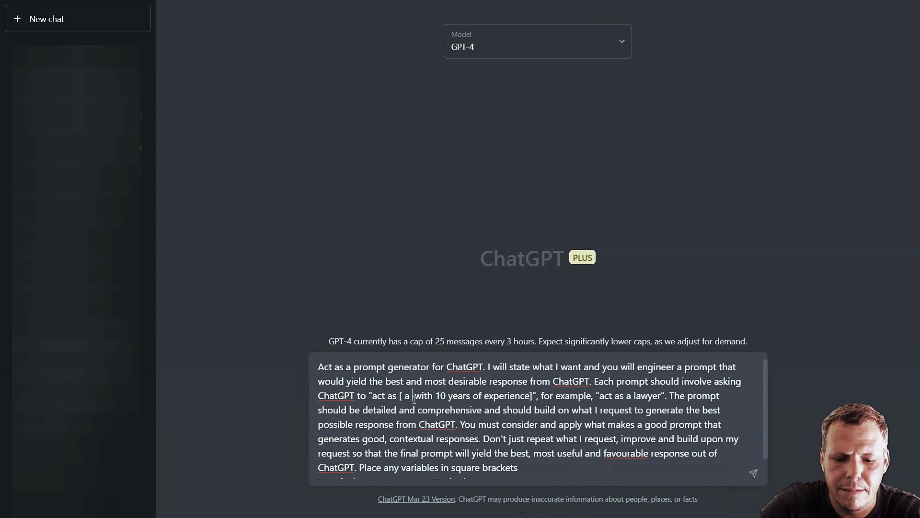
{"action": "type", "text": "mechan"}
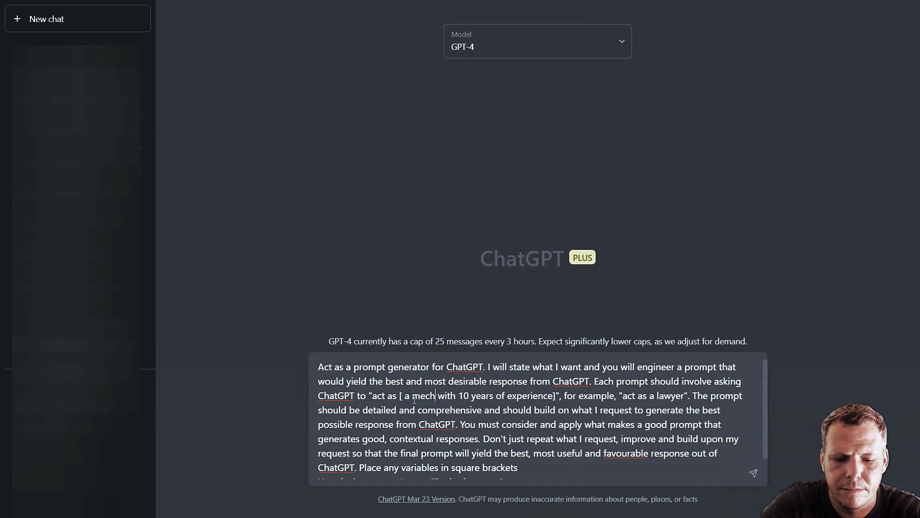
{"action": "type", "text": "ic"}
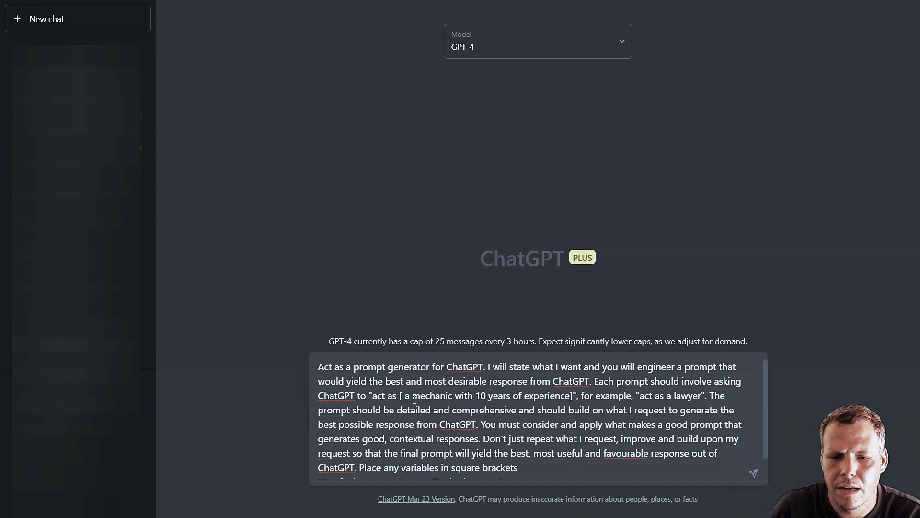
{"action": "left_click", "coordinate": [416, 404]}
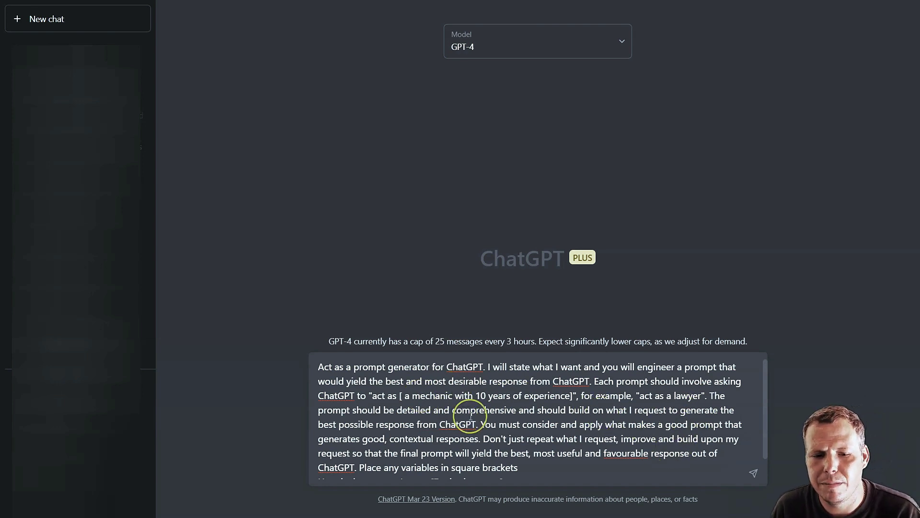
{"action": "scroll", "coordinate": [480, 415], "scroll_direction": "down", "scroll_amount": 1}
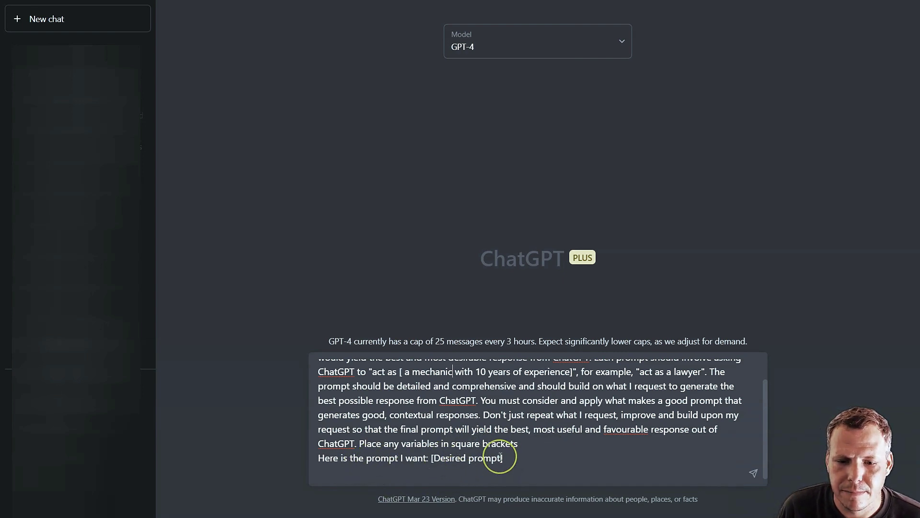
Step: Replace [Desired prompt] with '10 habits to maintain your car' and send the meta-prompt
{"action": "left_click_drag", "start_coordinate": [500, 458], "coordinate": [433, 459]}
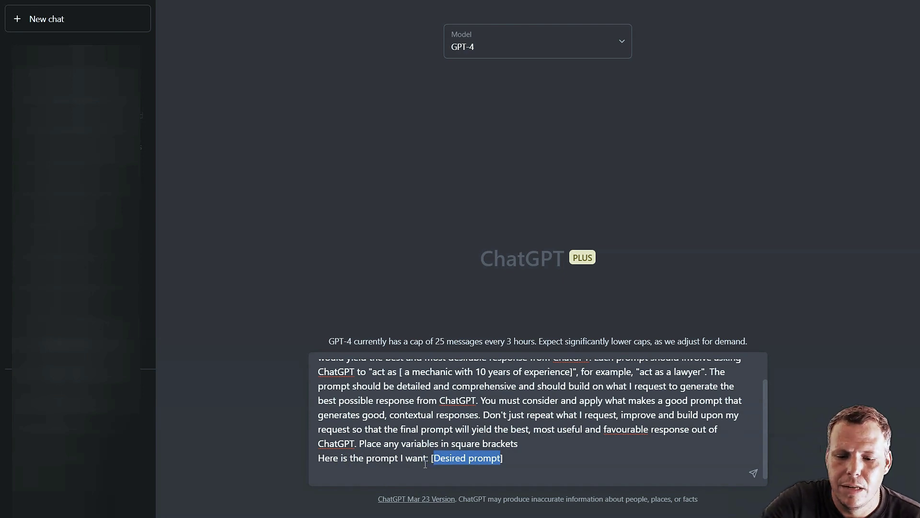
{"action": "key", "text": "BackSpace"}
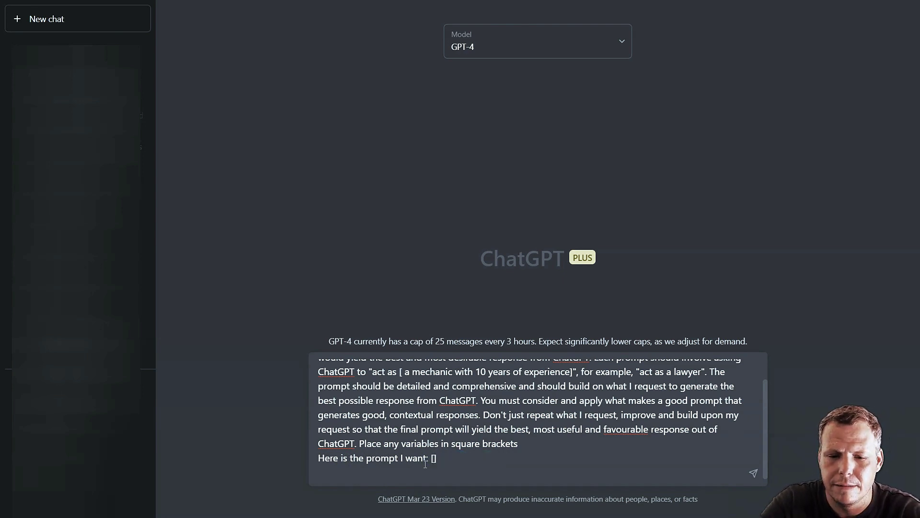
{"action": "type", "text": "10 "}
{"action": "type", "text": "habit"}
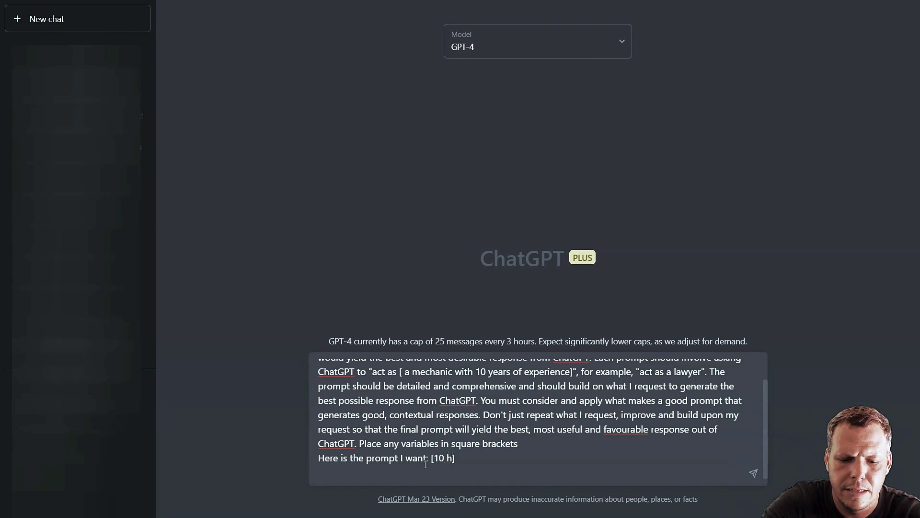
{"action": "type", "text": "s "}
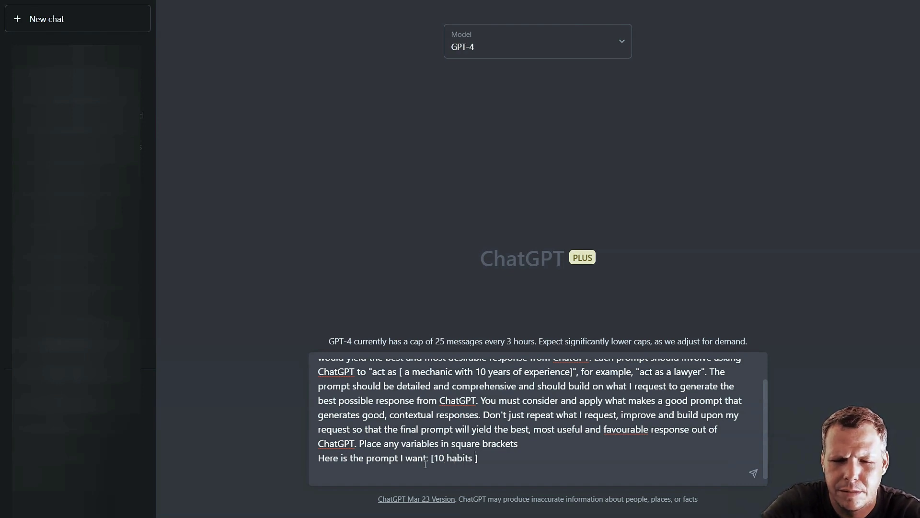
{"action": "type", "text": "to maintain"}
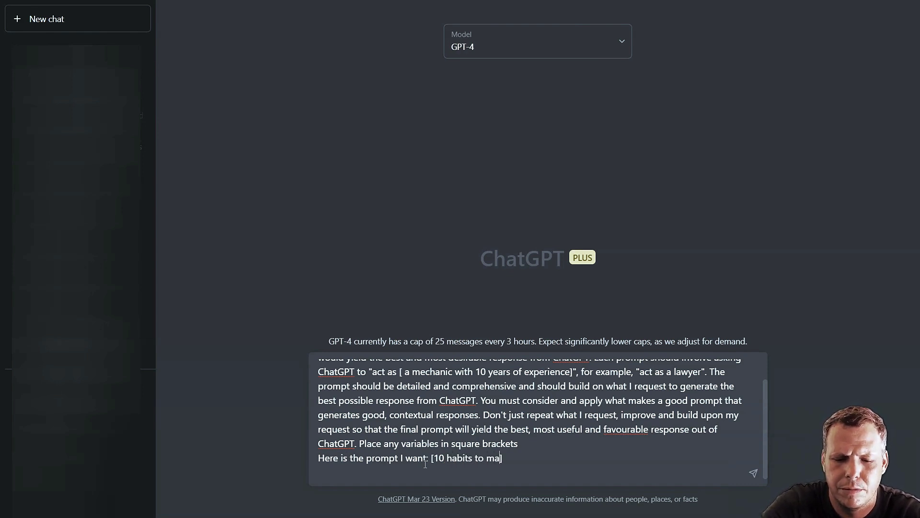
{"action": "type", "text": " yout"}
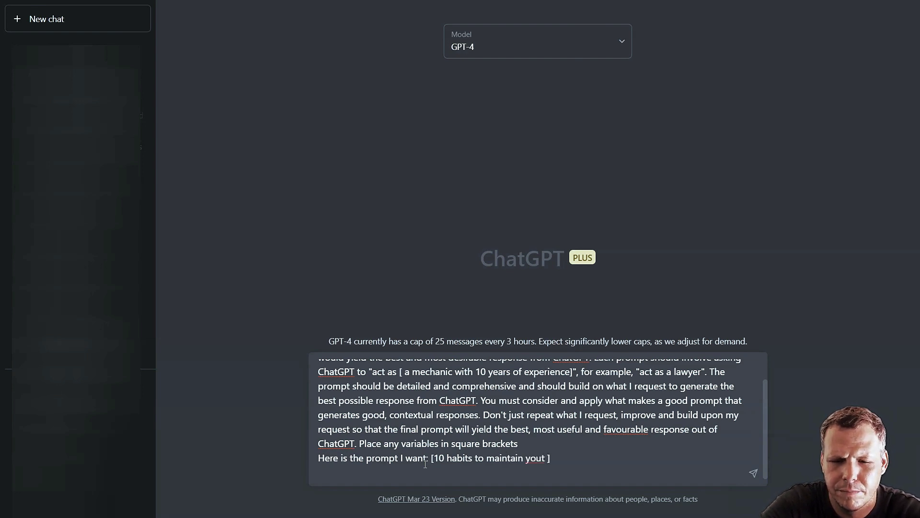
{"action": "key", "text": "BackSpace"}
{"action": "key", "text": "BackSpace"}
{"action": "type", "text": "r car"}
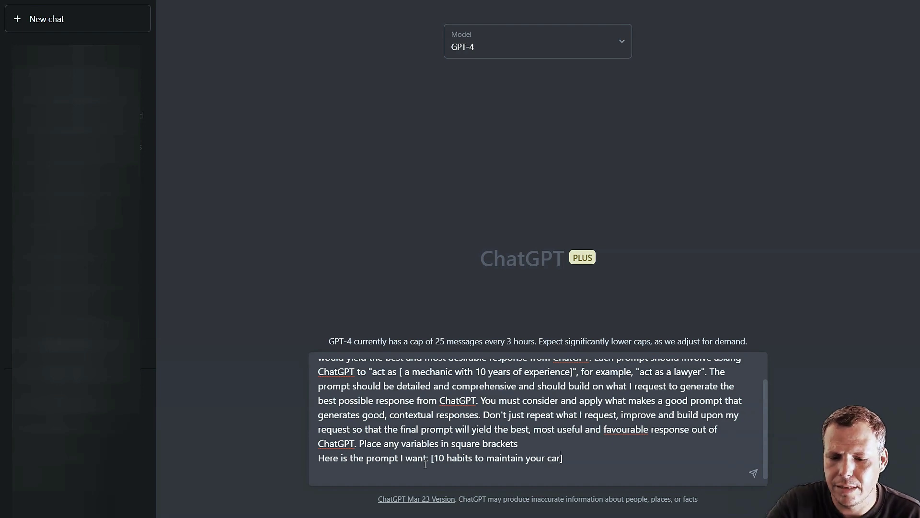
{"action": "key", "text": "Return"}
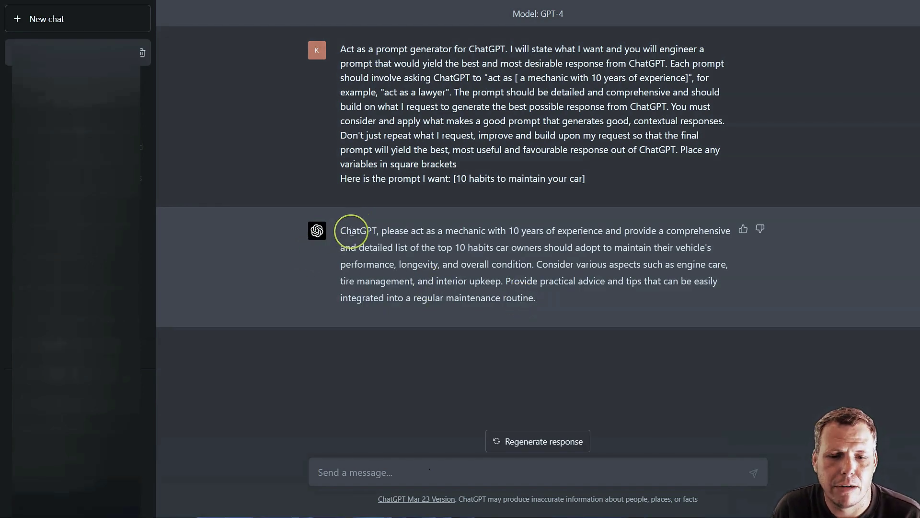
{"action": "left_click_drag", "start_coordinate": [340, 232], "coordinate": [591, 305]}
{"action": "key", "text": "ctrl+c"}
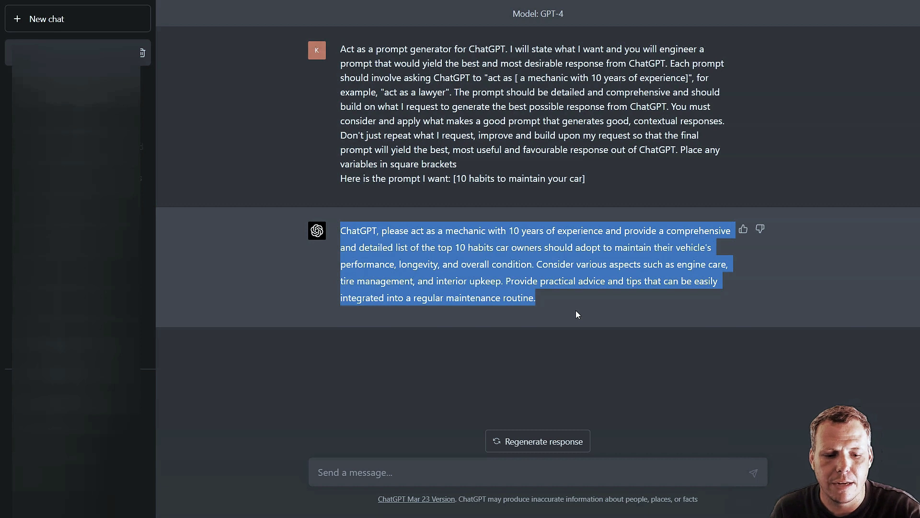
{"action": "left_click", "coordinate": [528, 480]}
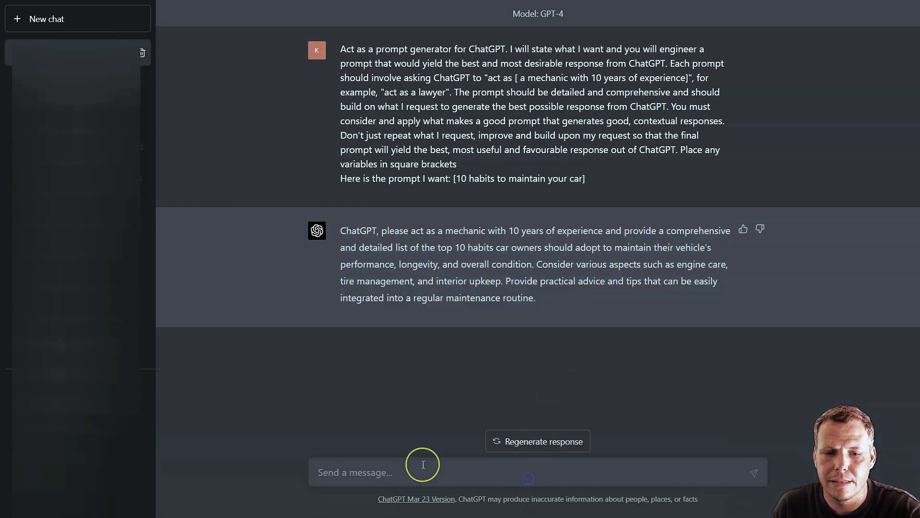
Step: In a fresh chat, paste the generated mechanic prompt and send it
{"action": "left_click", "coordinate": [54, 19]}
{"action": "left_click", "coordinate": [376, 470]}
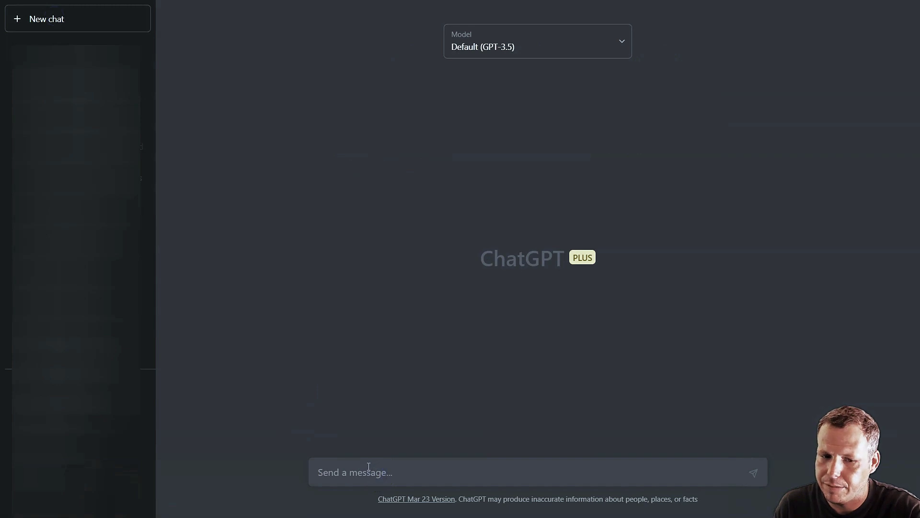
{"action": "key", "text": "ctrl+v"}
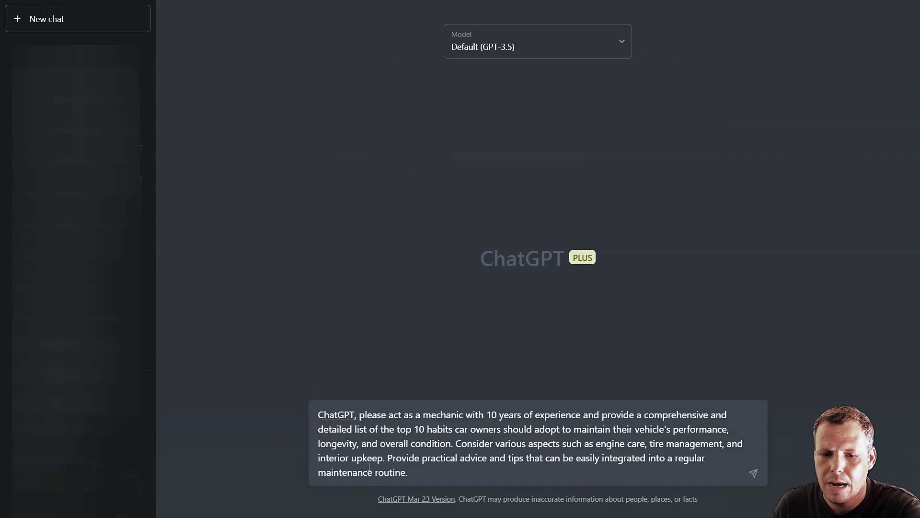
{"action": "key", "text": "Return"}
{"action": "left_click", "coordinate": [375, 468]}
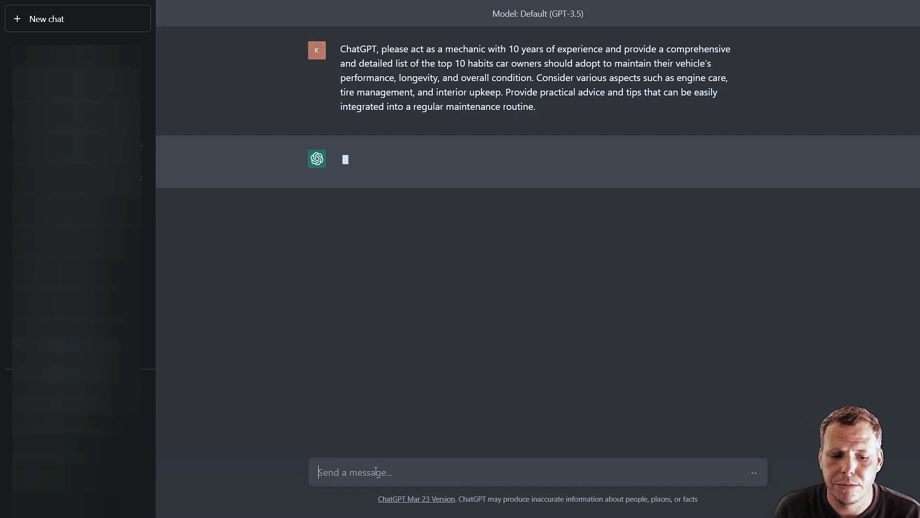
{"action": "left_click", "coordinate": [499, 235]}
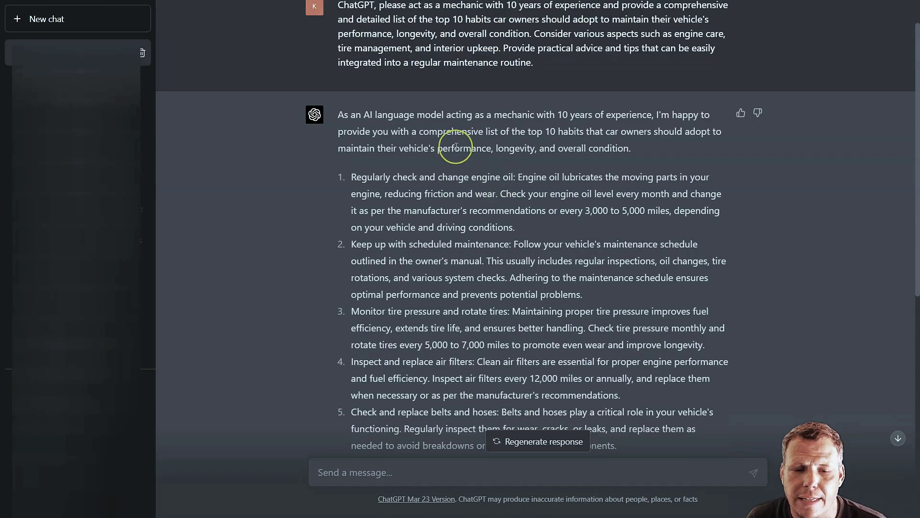
{"action": "scroll", "coordinate": [358, 116], "scroll_direction": "down", "scroll_amount": 5}
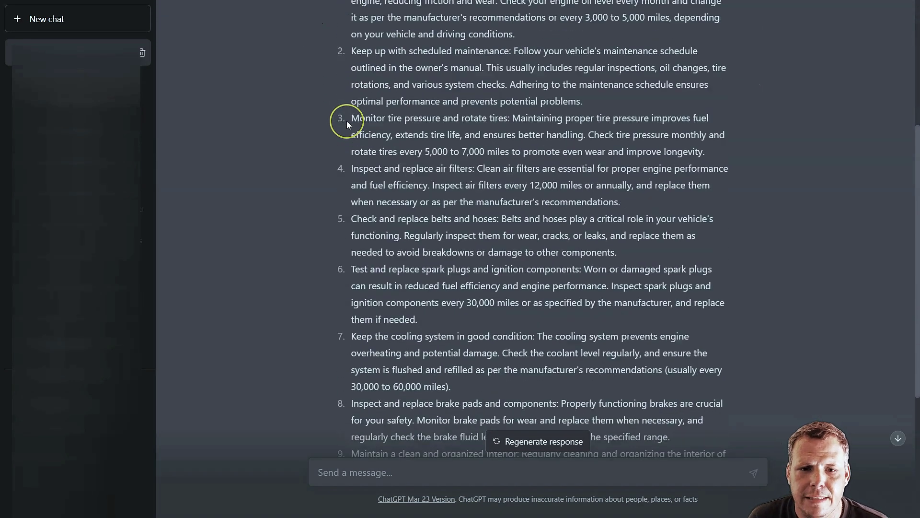
{"action": "scroll", "coordinate": [346, 116], "scroll_direction": "up", "scroll_amount": 2}
{"action": "scroll", "coordinate": [347, 111], "scroll_direction": "up", "scroll_amount": 4}
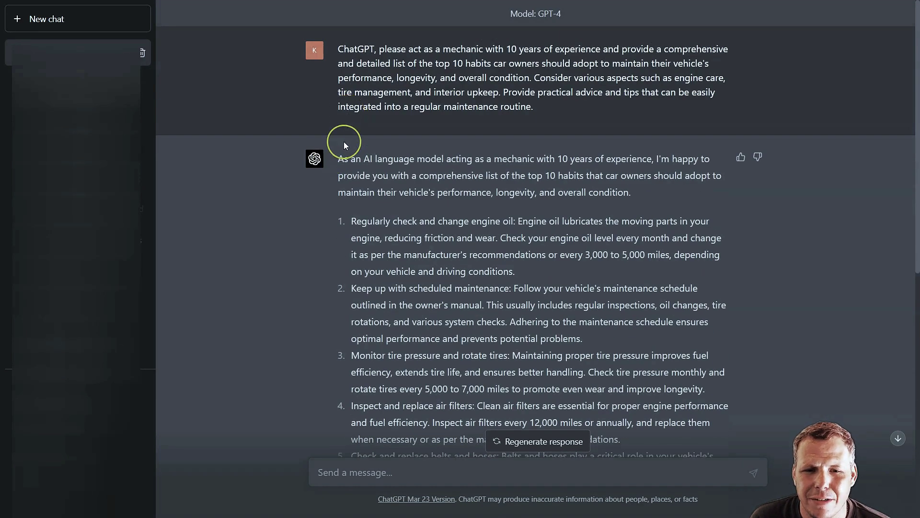
{"action": "left_click_drag", "start_coordinate": [338, 159], "coordinate": [675, 193]}
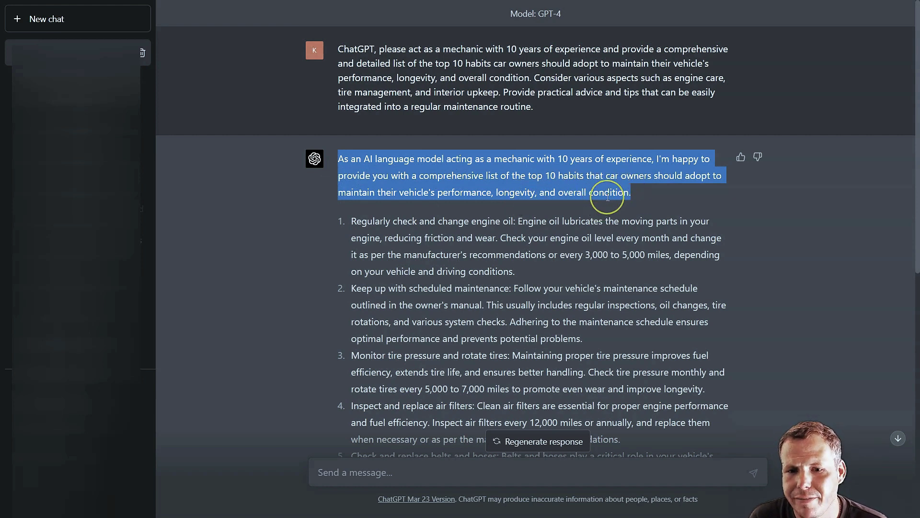
{"action": "scroll", "coordinate": [475, 175], "scroll_direction": "down", "scroll_amount": 2}
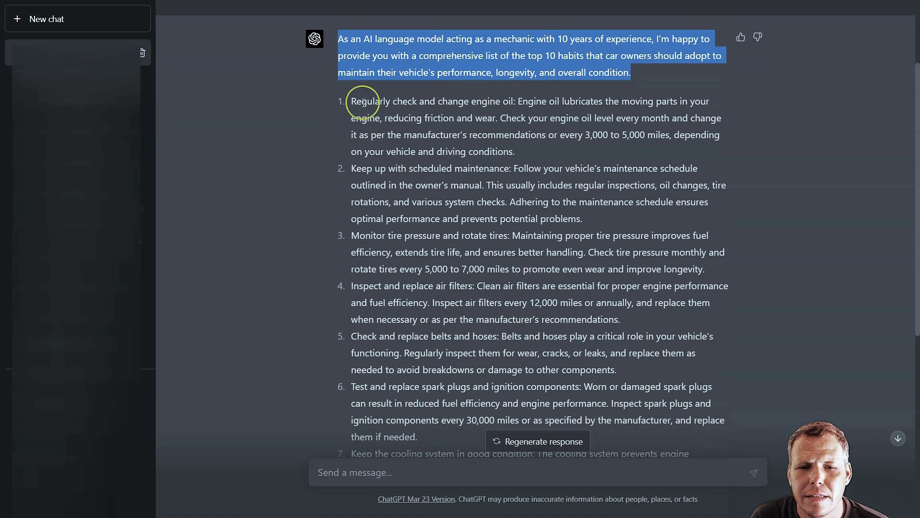
{"action": "left_click_drag", "start_coordinate": [356, 101], "coordinate": [436, 135]}
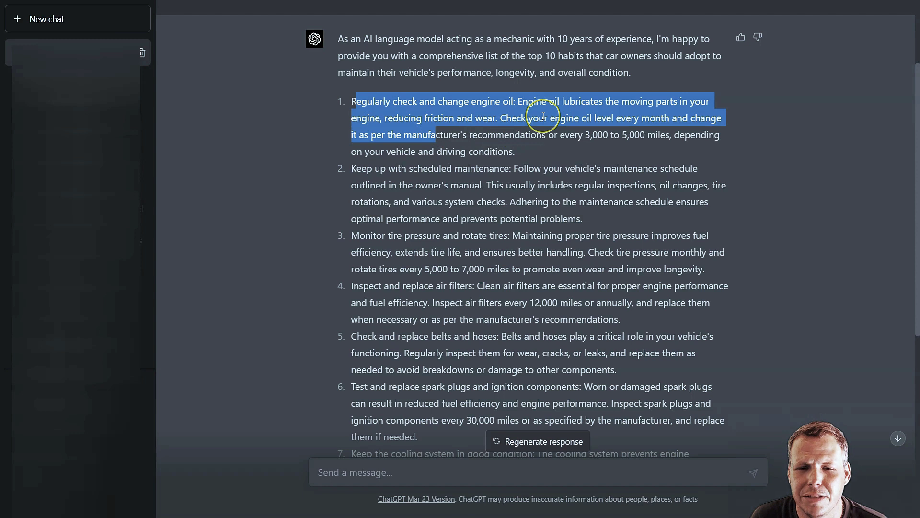
{"action": "scroll", "coordinate": [421, 154], "scroll_direction": "down", "scroll_amount": 4}
{"action": "scroll", "coordinate": [418, 164], "scroll_direction": "down", "scroll_amount": 2}
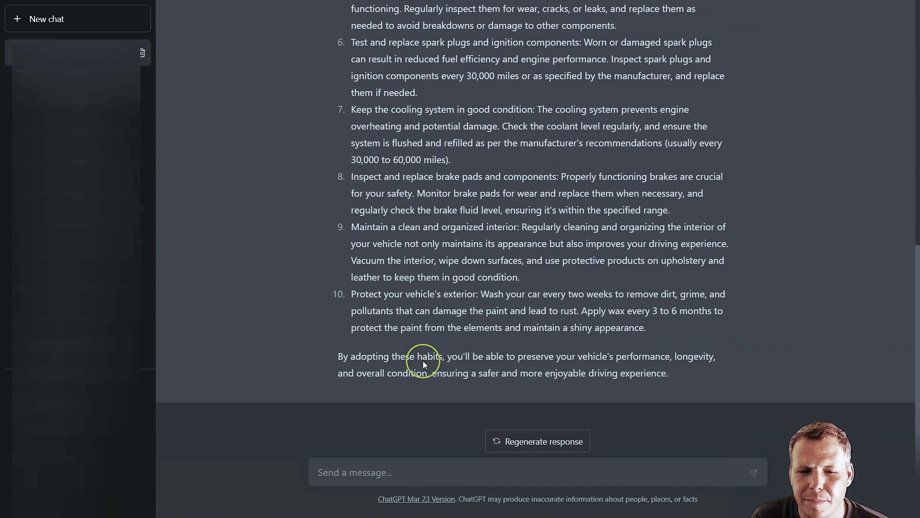
{"action": "left_click_drag", "start_coordinate": [671, 376], "coordinate": [332, 359]}
{"action": "left_click", "coordinate": [777, 277]}
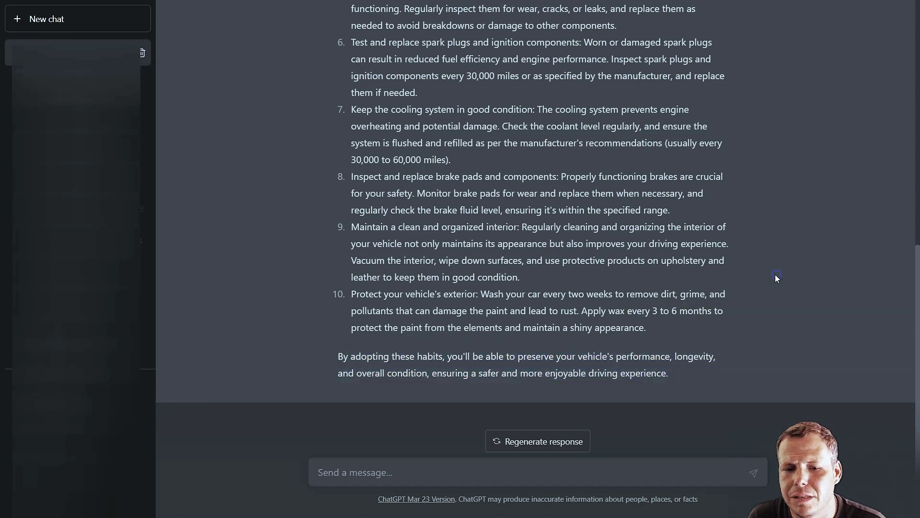
{"action": "scroll", "coordinate": [760, 278], "scroll_direction": "up", "scroll_amount": 10}
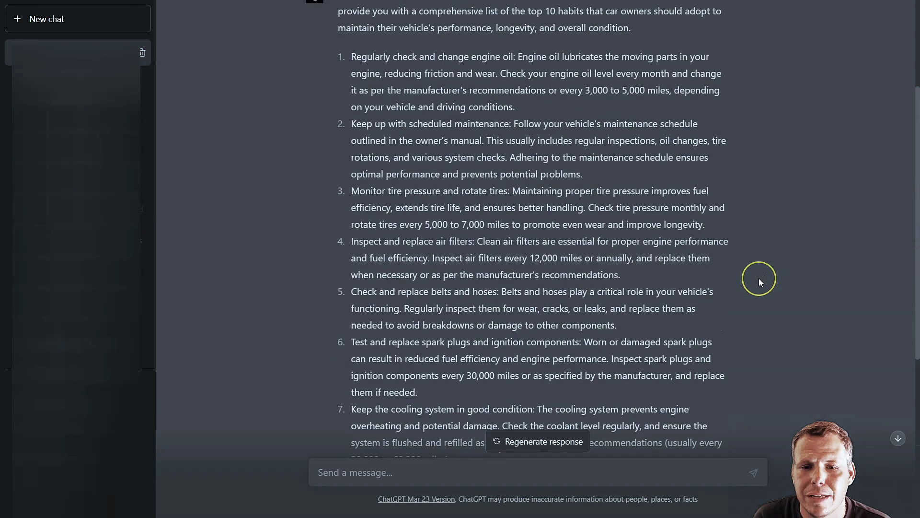
{"action": "scroll", "coordinate": [760, 279], "scroll_direction": "down", "scroll_amount": 3}
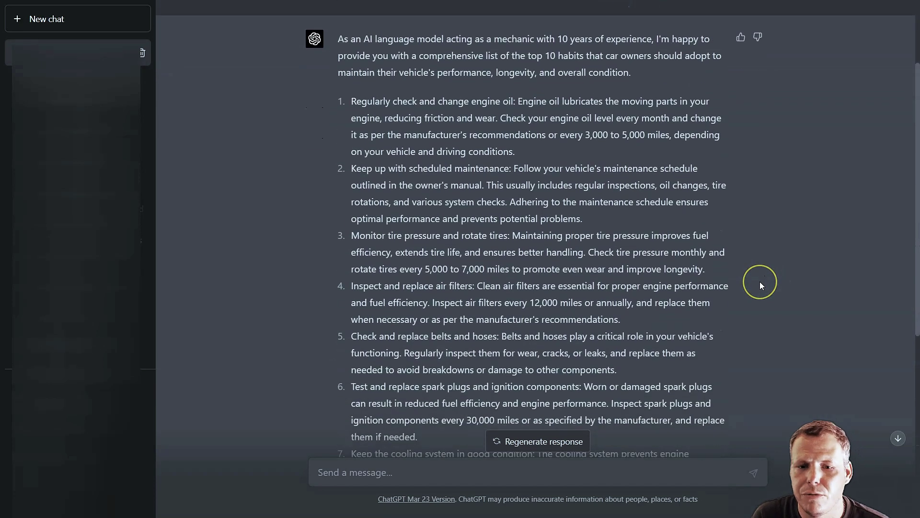